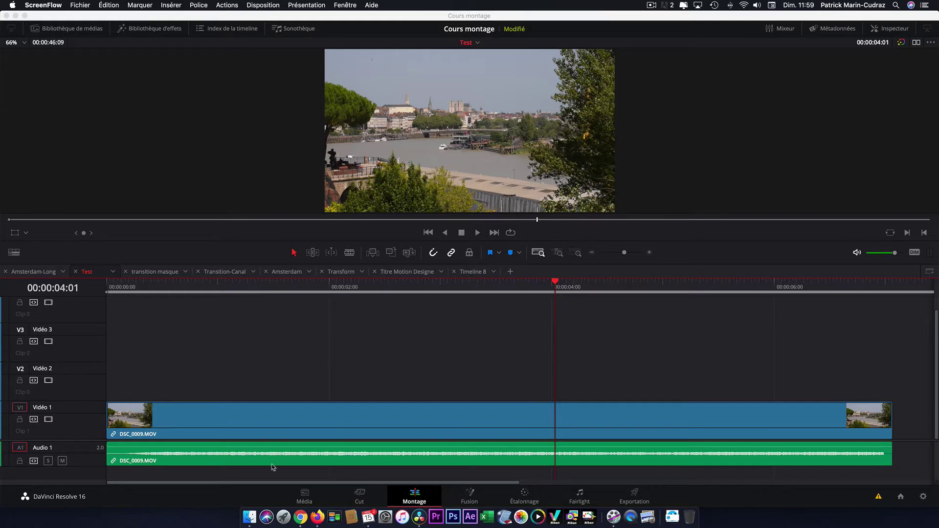
Preview the Nantes copie-2.png logo from the downloads folder, then return to Resolve
{"action": "left_click", "coordinate": [249, 517]}
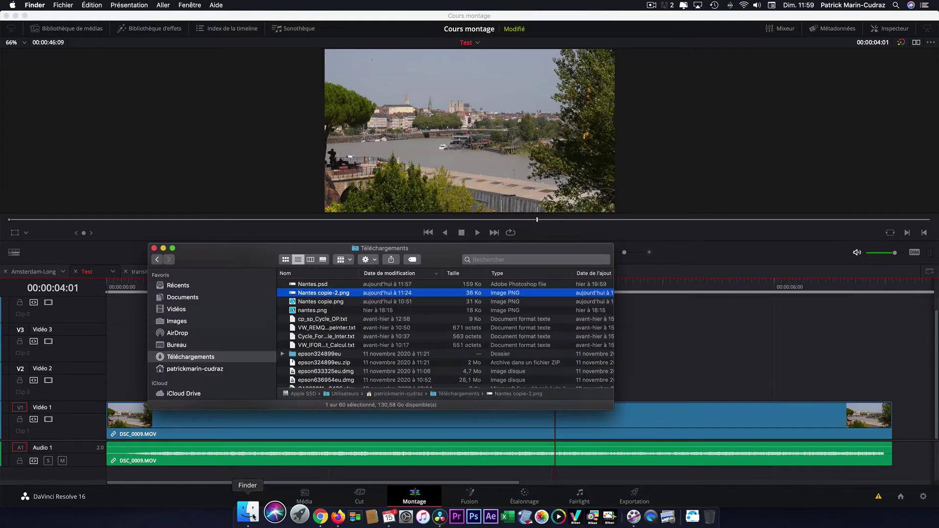
{"action": "double_click", "coordinate": [293, 293]}
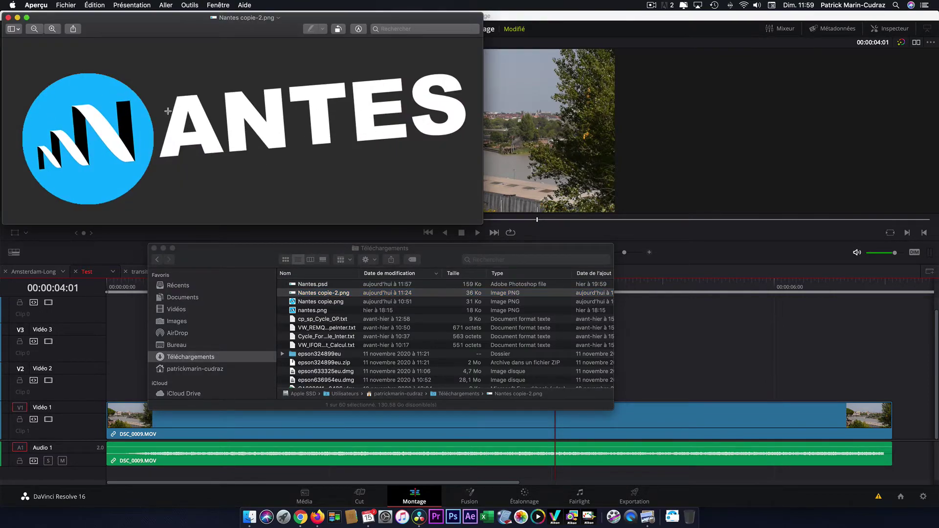
{"action": "left_click", "coordinate": [8, 18]}
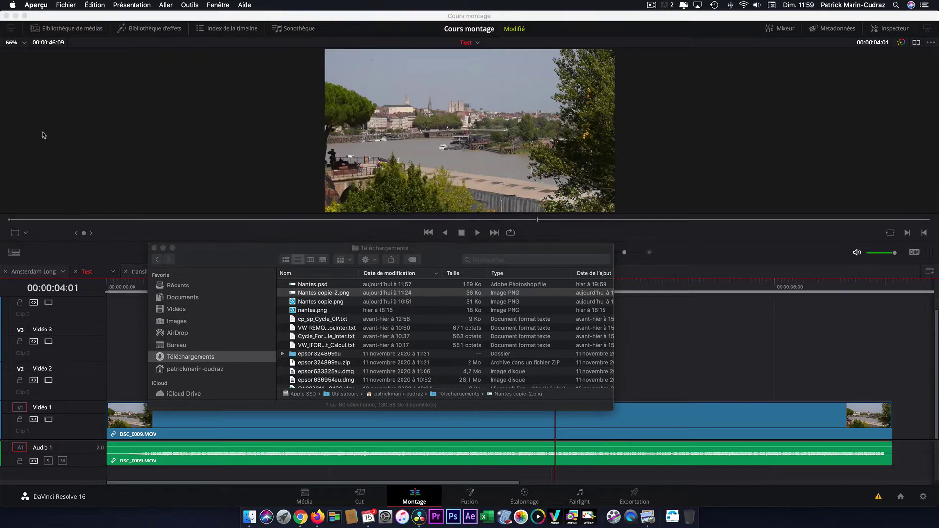
{"action": "left_click", "coordinate": [700, 379]}
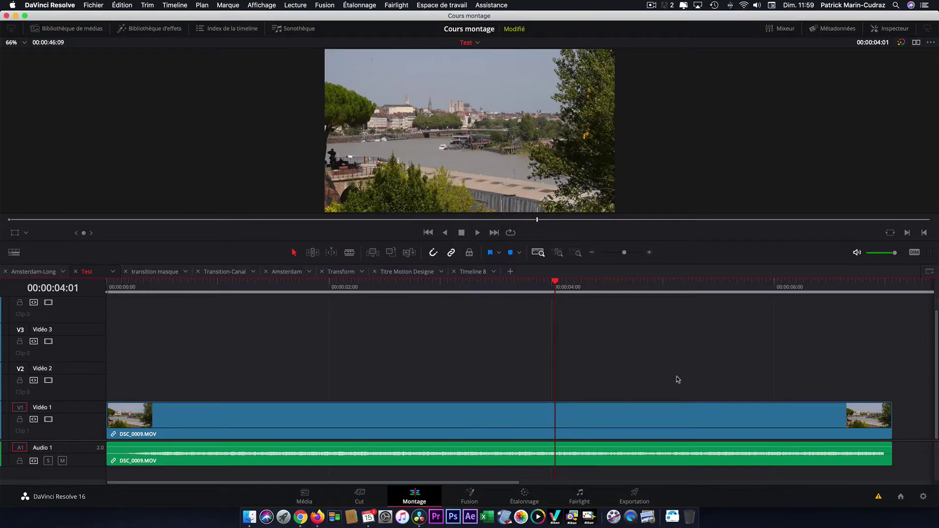
Place a Fusion Composition on Vidéo 2, extend it to the river clip's end, and open it in Fusion
{"action": "left_click", "coordinate": [147, 28]}
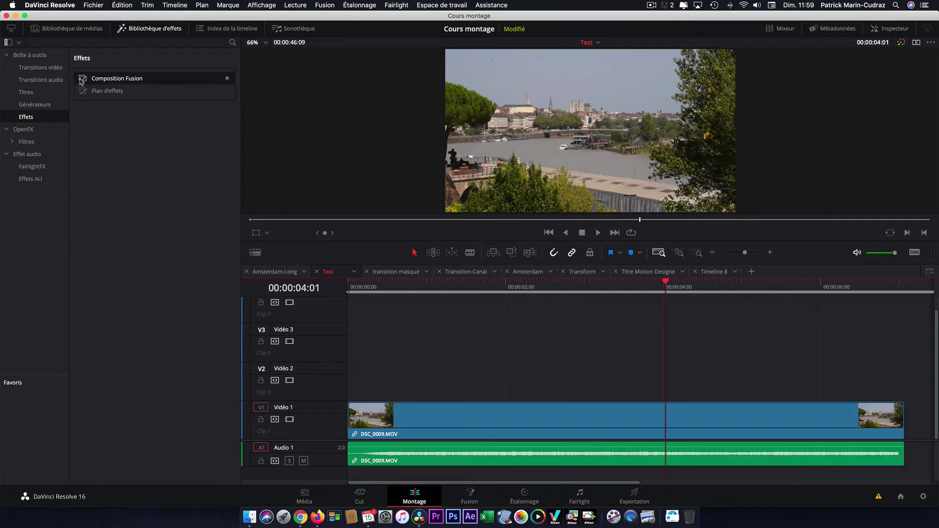
{"action": "mouse_move", "coordinate": [82, 80]}
{"action": "left_mouse_down"}
{"action": "mouse_move", "coordinate": [376, 364]}
{"action": "mouse_move", "coordinate": [364, 382]}
{"action": "left_mouse_up"}
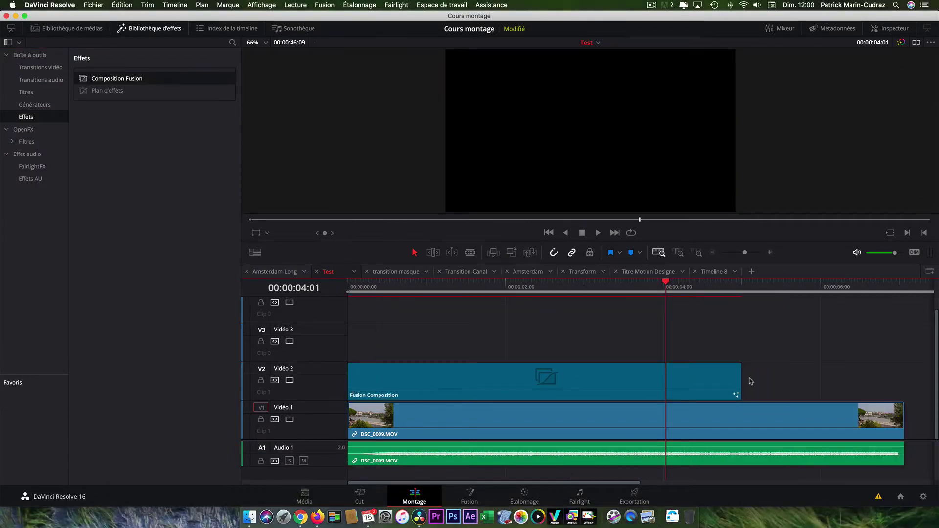
{"action": "left_click_drag", "start_coordinate": [740, 381], "coordinate": [899, 381]}
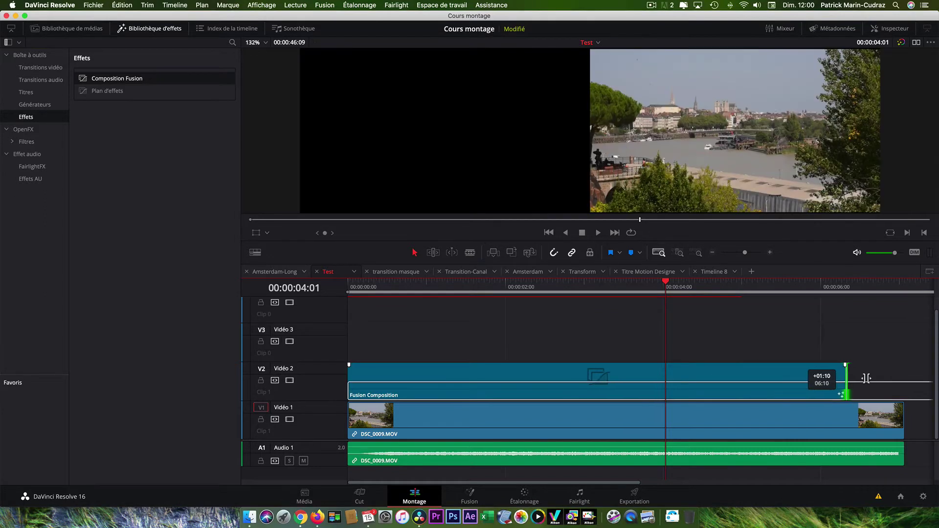
{"action": "left_click", "coordinate": [577, 386]}
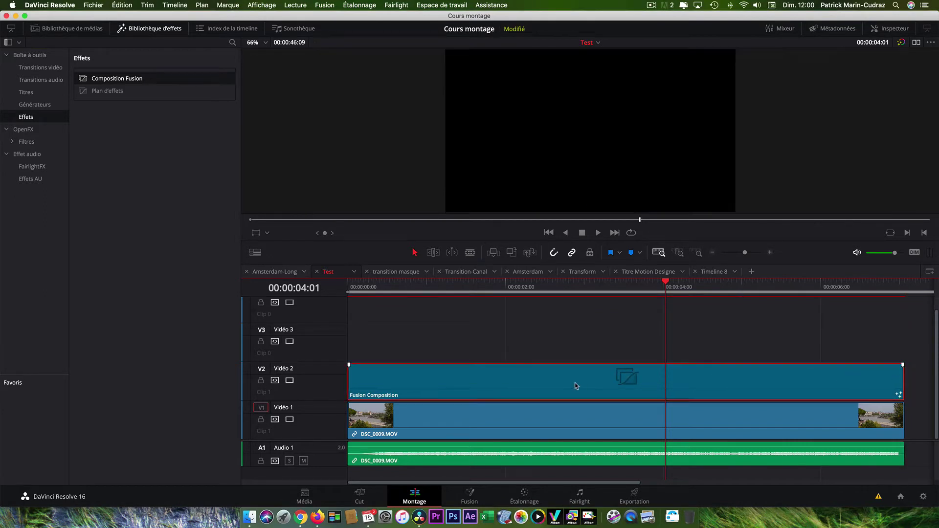
{"action": "right_click", "coordinate": [577, 386]}
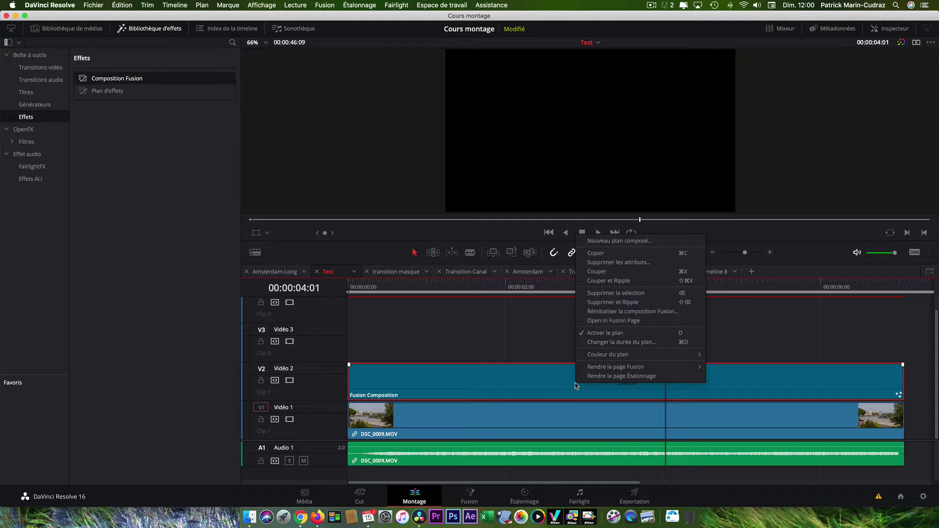
{"action": "left_click", "coordinate": [623, 322]}
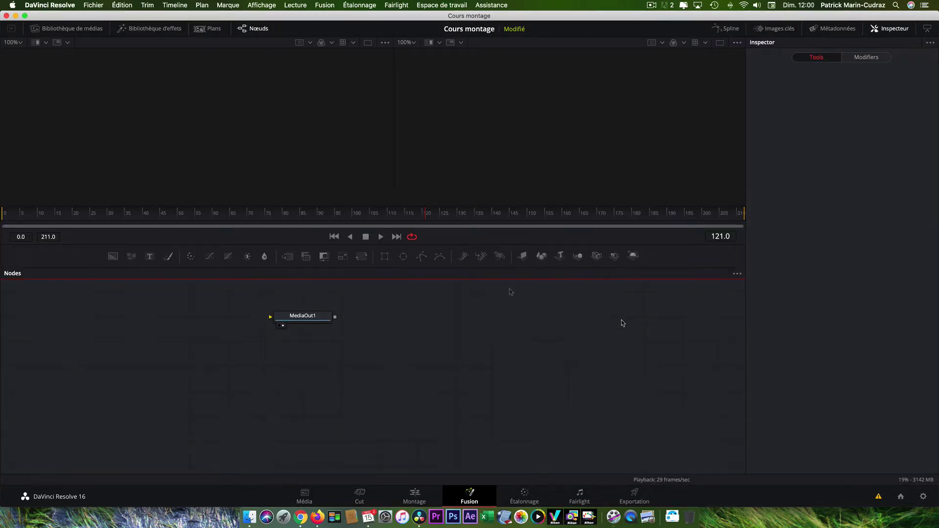
Import Nantes copie-2.png from Finder as MediaIn1 and wire it to MediaOut1
{"action": "left_click", "coordinate": [250, 517]}
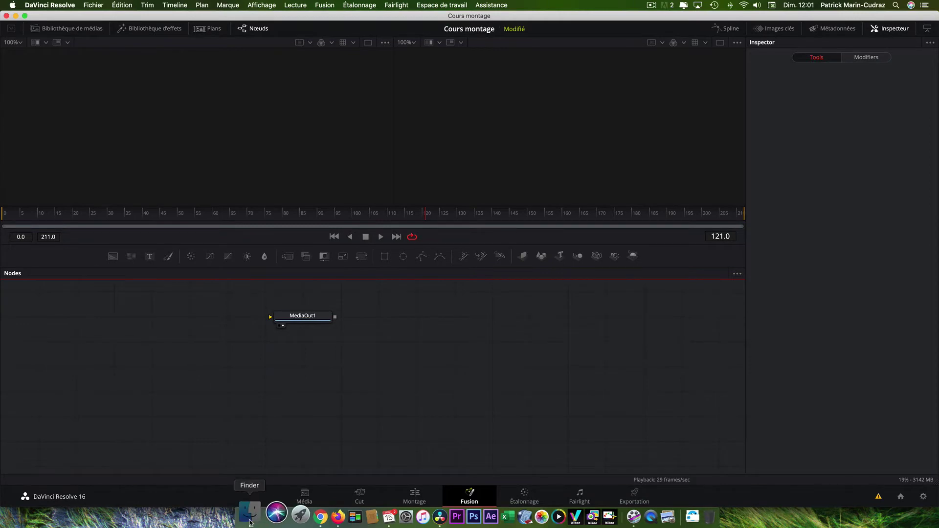
{"action": "left_click_drag", "start_coordinate": [215, 256], "coordinate": [515, 247]}
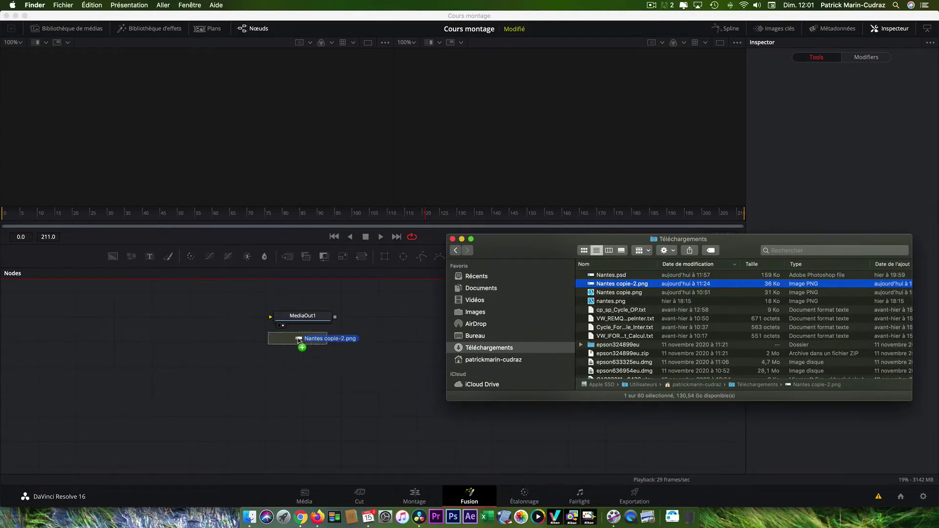
{"action": "left_click_drag", "start_coordinate": [591, 286], "coordinate": [220, 362]}
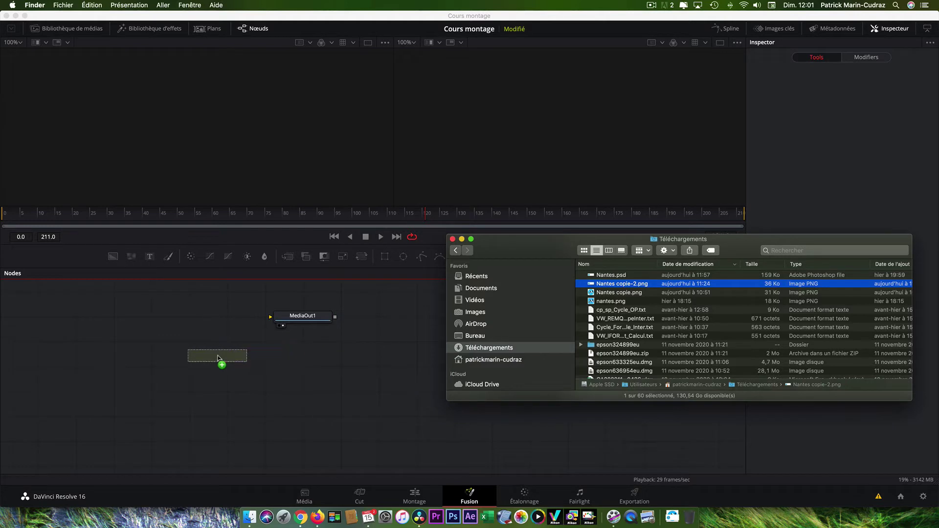
{"action": "left_click", "coordinate": [453, 239]}
{"action": "mouse_move", "coordinate": [222, 359]}
{"action": "left_mouse_down"}
{"action": "mouse_move", "coordinate": [200, 323]}
{"action": "mouse_move", "coordinate": [270, 318]}
{"action": "left_mouse_up"}
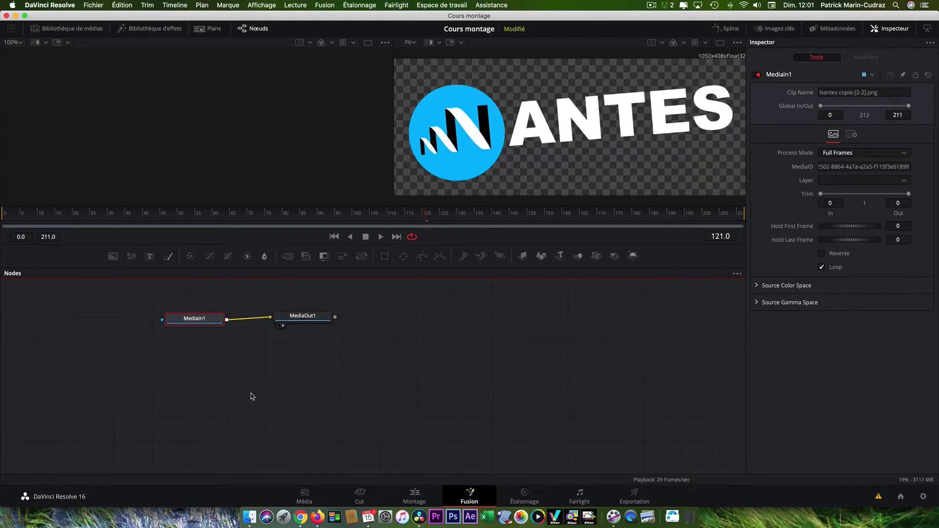
Search the tool list for 'mask' and choose Mask Paint
{"action": "key", "text": "shift+super+space"}
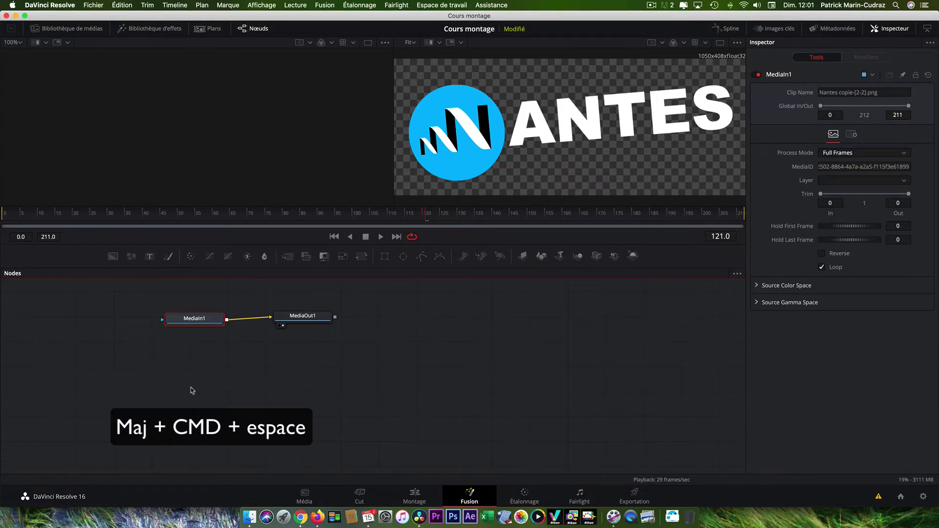
{"action": "type", "text": "Mask Paint"}
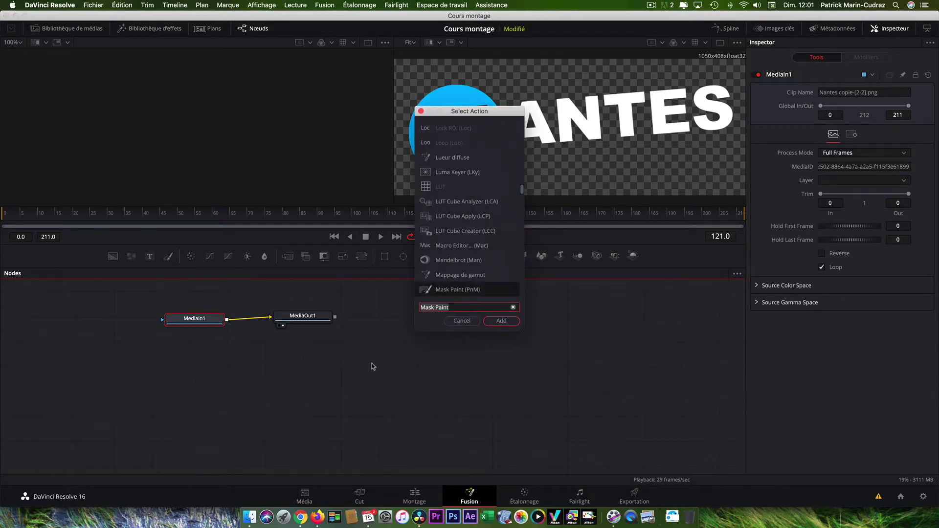
{"action": "key", "text": "BackSpace"}
{"action": "key", "text": "BackSpace"}
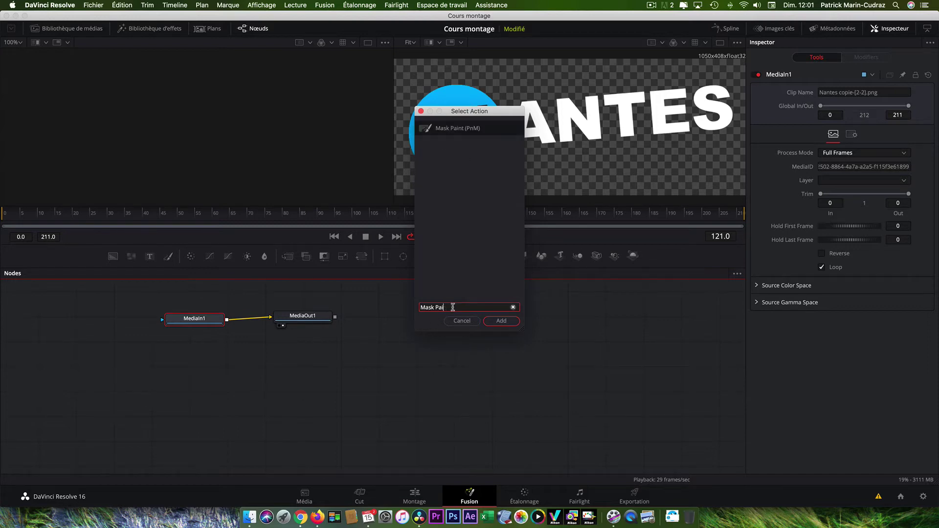
{"action": "key", "text": "BackSpace"}
{"action": "key", "text": "BackSpace"}
{"action": "key", "text": "BackSpace"}
{"action": "key", "text": "BackSpace"}
{"action": "key", "text": "BackSpace"}
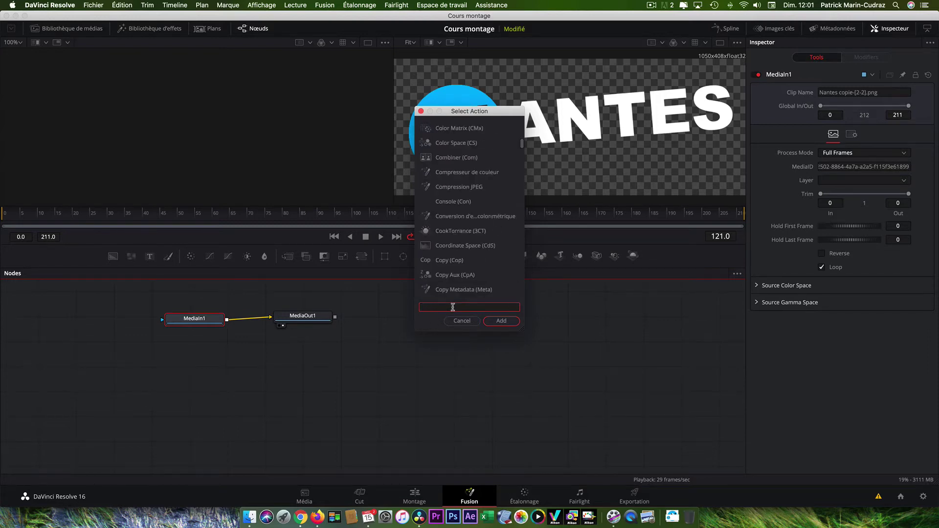
{"action": "type", "text": "mask"}
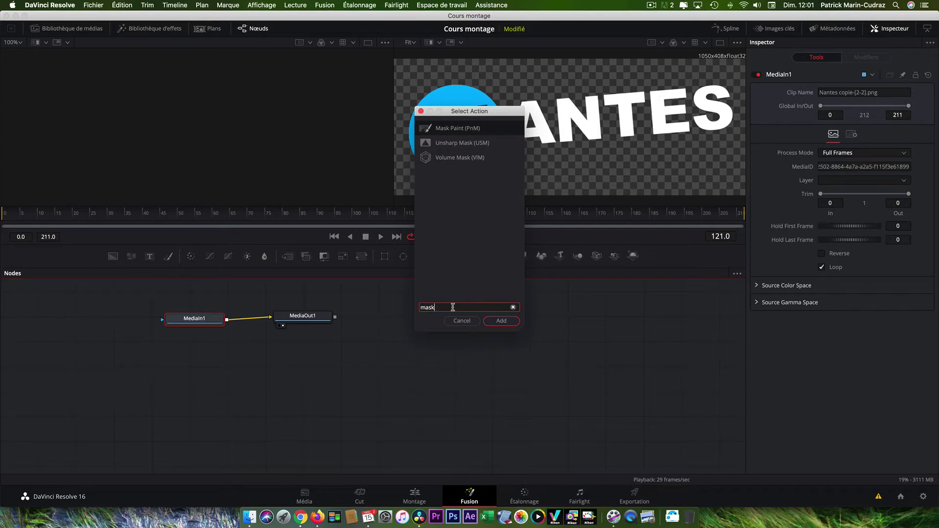
{"action": "left_click", "coordinate": [456, 130]}
Add MaskPaint1 as a mask on MediaIn1 and enable its Invert option
{"action": "left_click", "coordinate": [502, 322]}
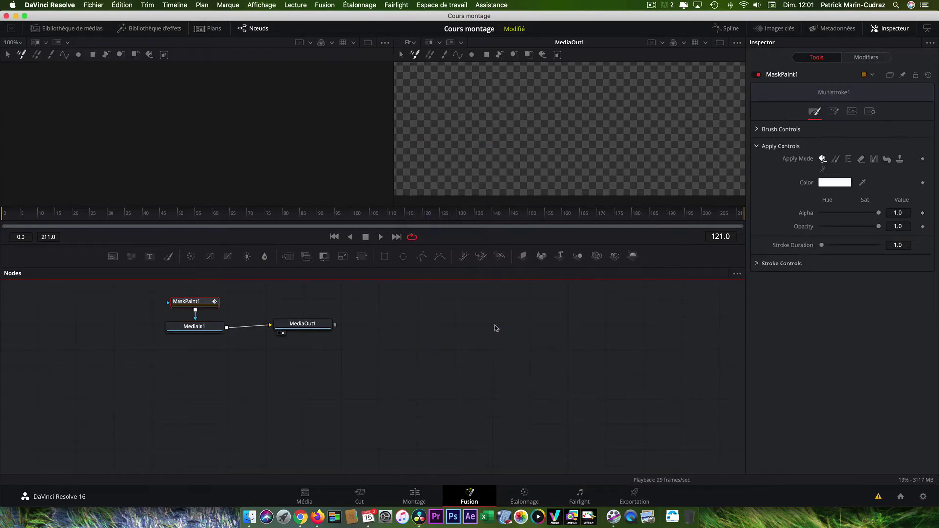
{"action": "left_click_drag", "start_coordinate": [196, 301], "coordinate": [112, 333]}
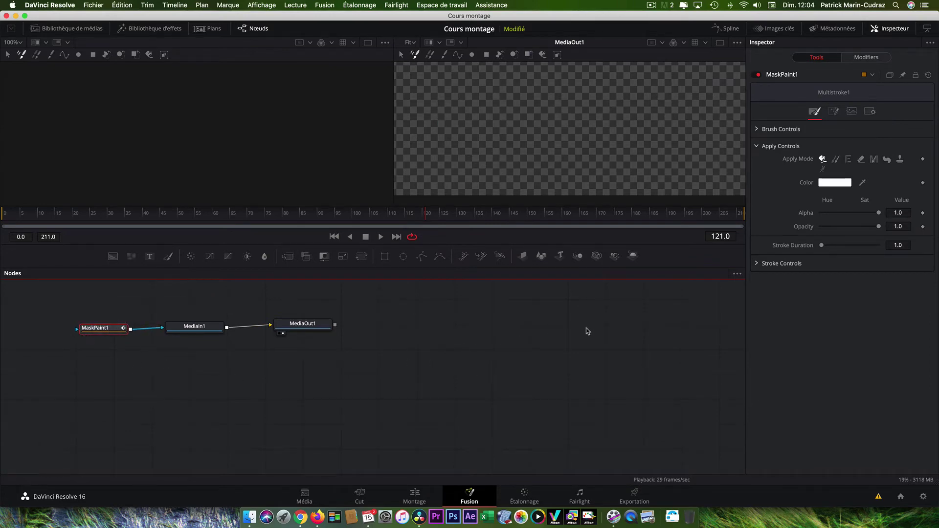
{"action": "left_click", "coordinate": [834, 112]}
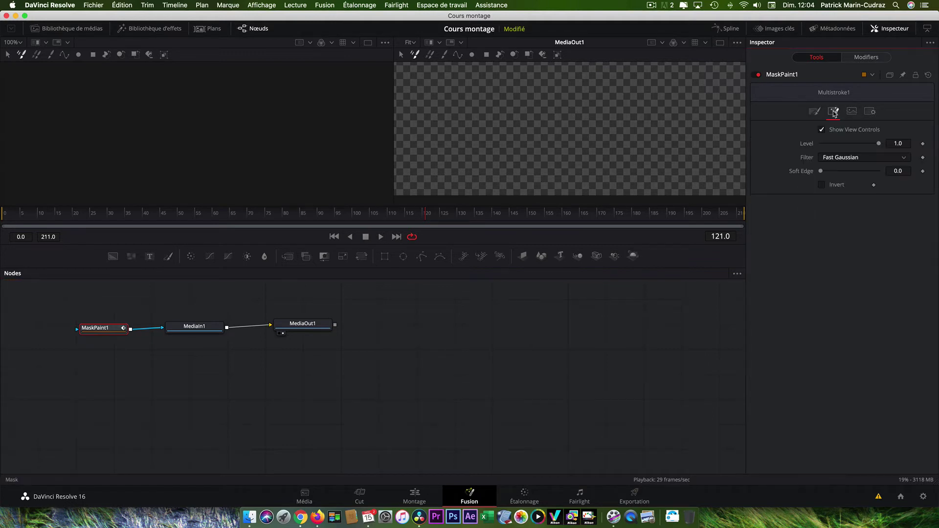
{"action": "left_click", "coordinate": [821, 186]}
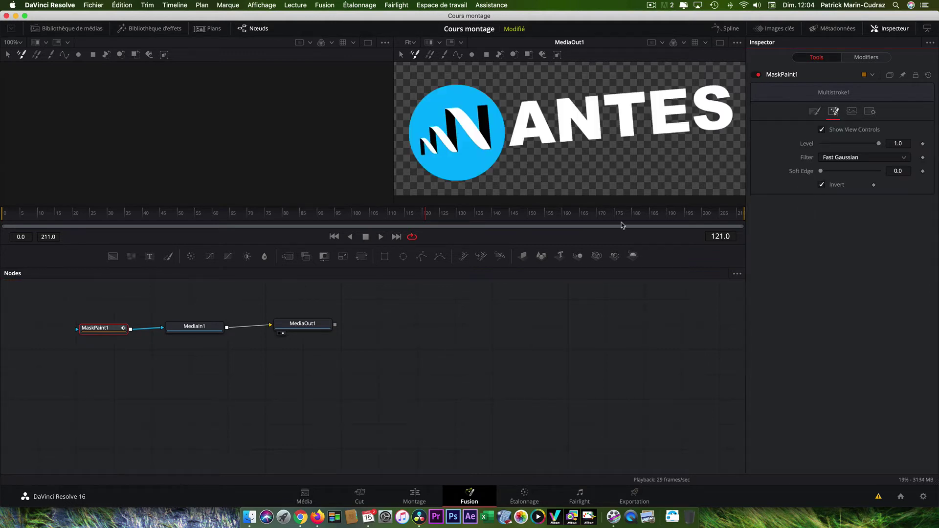
Switch to a single enlarged viewer and expand MaskPaint1's Stroke Controls
{"action": "left_click", "coordinate": [720, 43]}
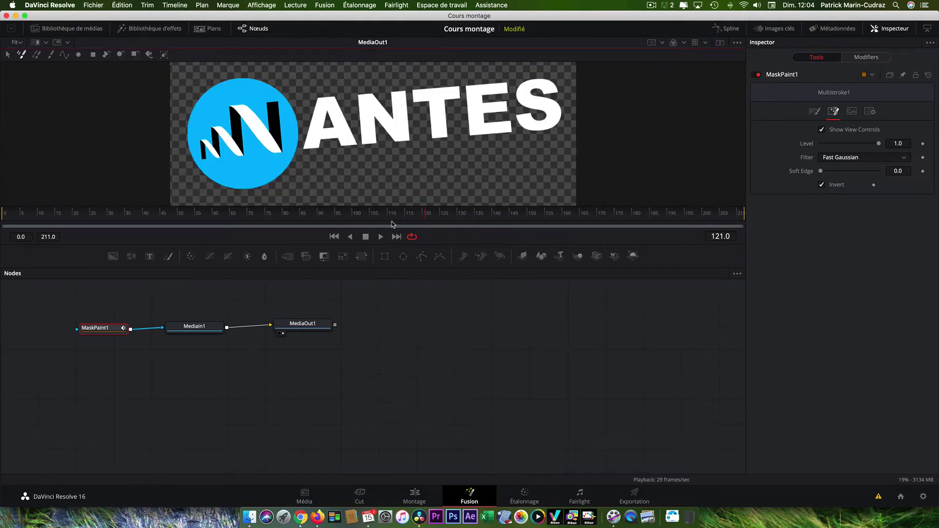
{"action": "left_click_drag", "start_coordinate": [386, 252], "coordinate": [379, 321]}
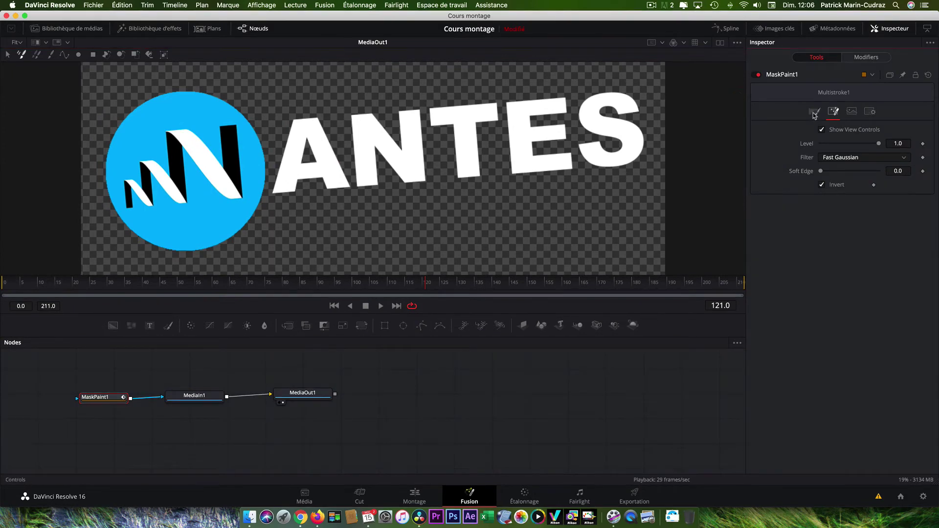
{"action": "left_click", "coordinate": [815, 114]}
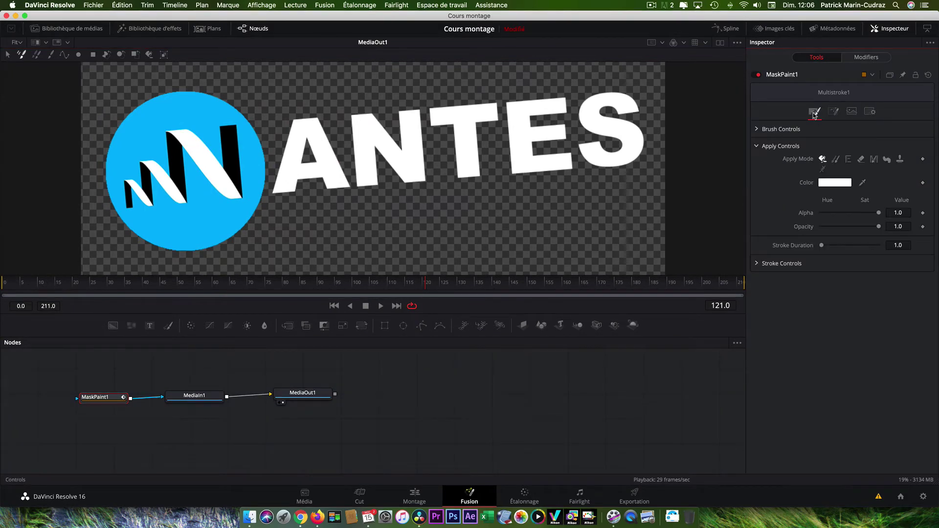
{"action": "left_click", "coordinate": [758, 264]}
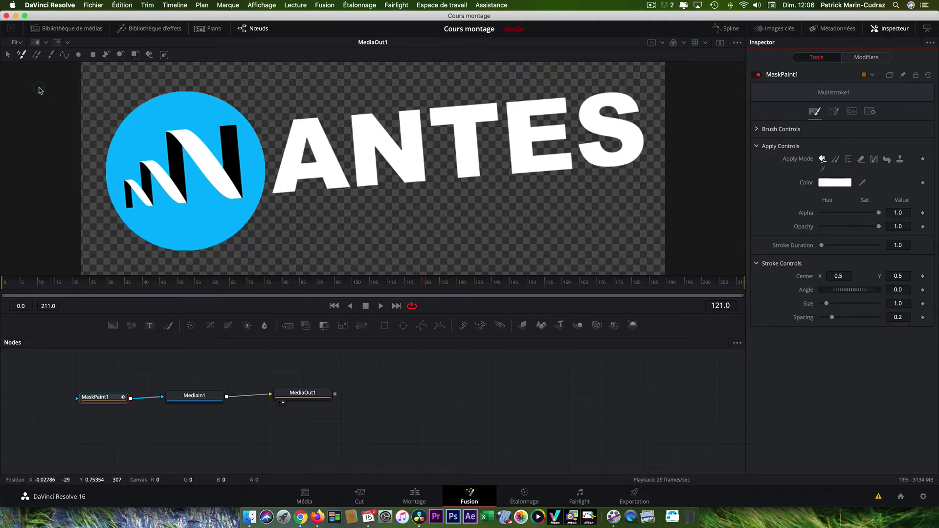
Select the single Stroke paint tool and show its Write On settings
{"action": "left_click", "coordinate": [51, 56]}
{"action": "left_click", "coordinate": [833, 112]}
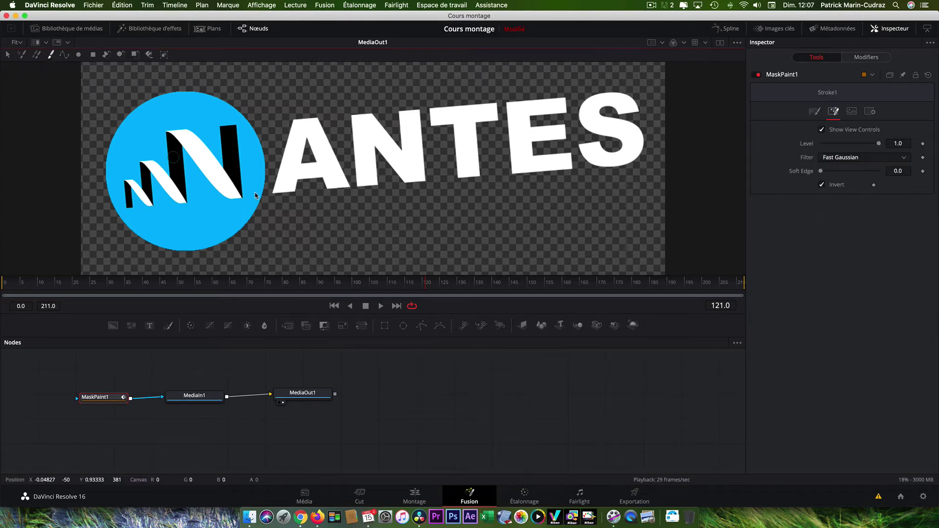
{"action": "left_click", "coordinate": [815, 112]}
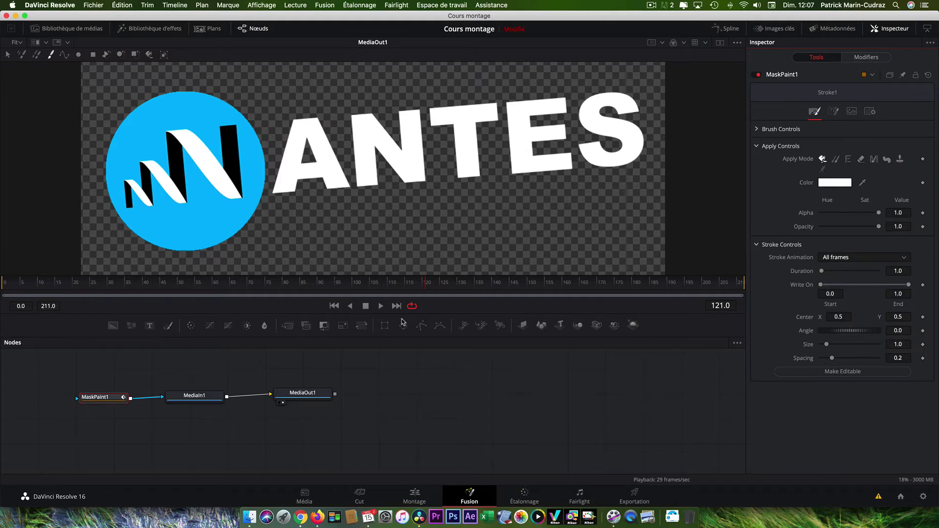
Keyframe the Write On end at 0.0 and scrub ahead to check the animation
{"action": "left_click", "coordinate": [333, 308]}
{"action": "left_click_drag", "start_coordinate": [3, 286], "coordinate": [214, 287]}
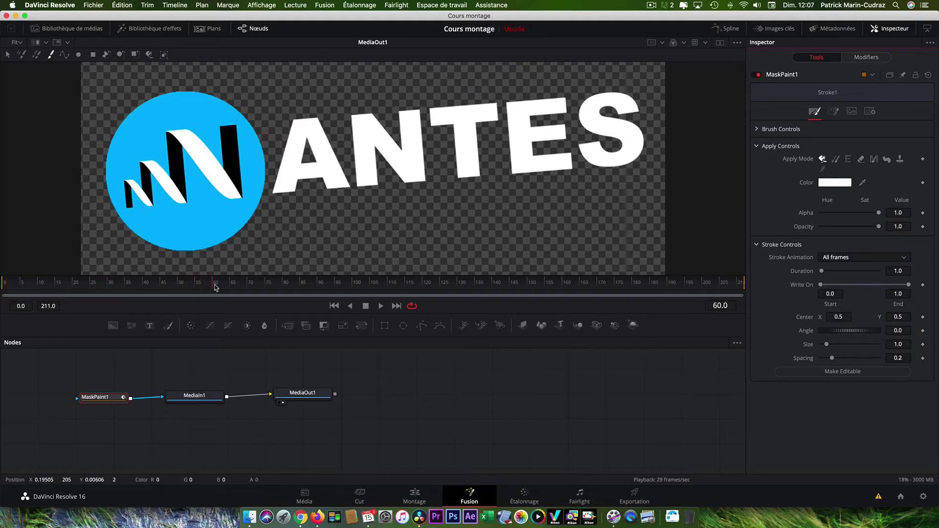
{"action": "left_click", "coordinate": [923, 286]}
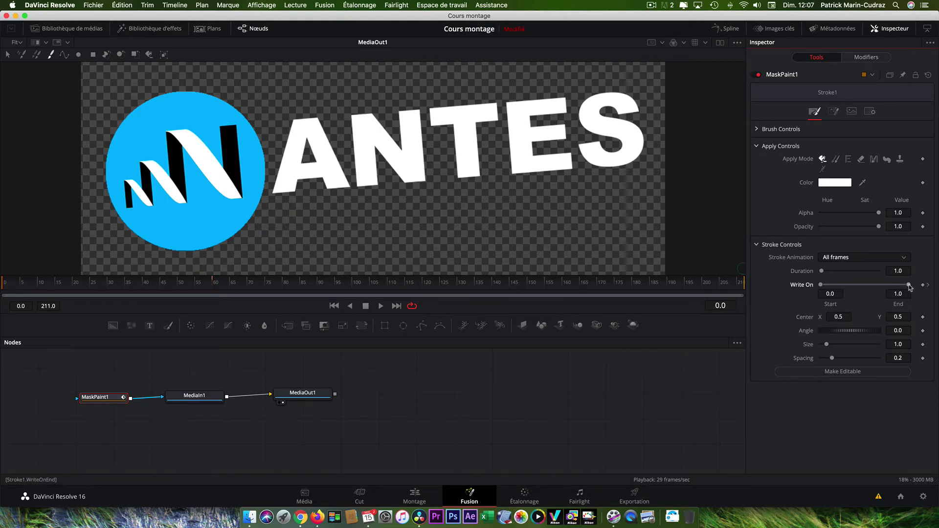
{"action": "left_click_drag", "start_coordinate": [909, 285], "coordinate": [823, 286]}
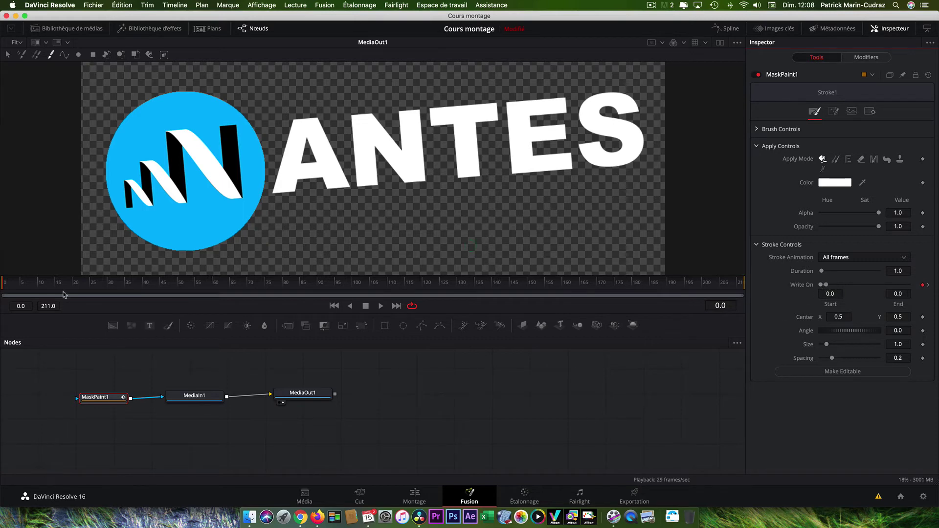
{"action": "left_click_drag", "start_coordinate": [5, 286], "coordinate": [140, 289]}
{"action": "left_click", "coordinate": [757, 244]}
{"action": "left_click", "coordinate": [757, 129]}
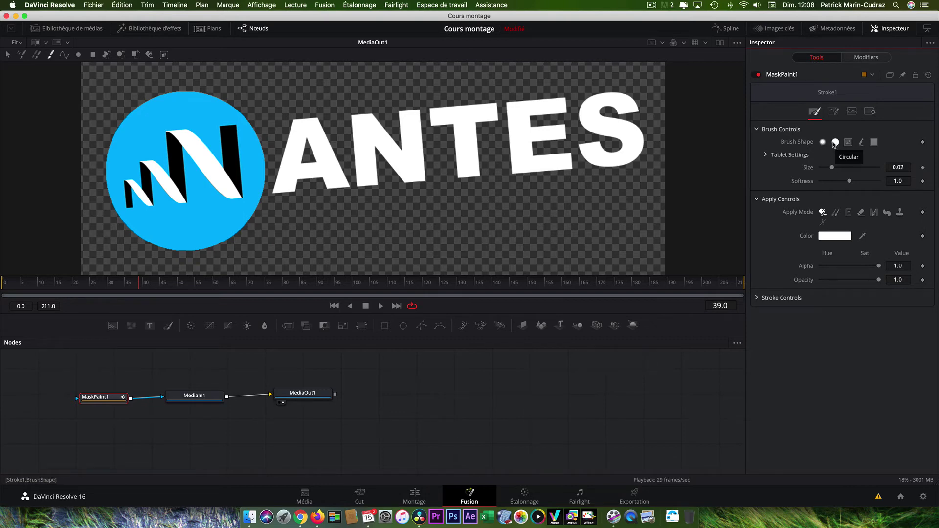
Set a Circular brush of size 0.0661 and paint one stroke over the whole NANTES logo
{"action": "left_click", "coordinate": [836, 143]}
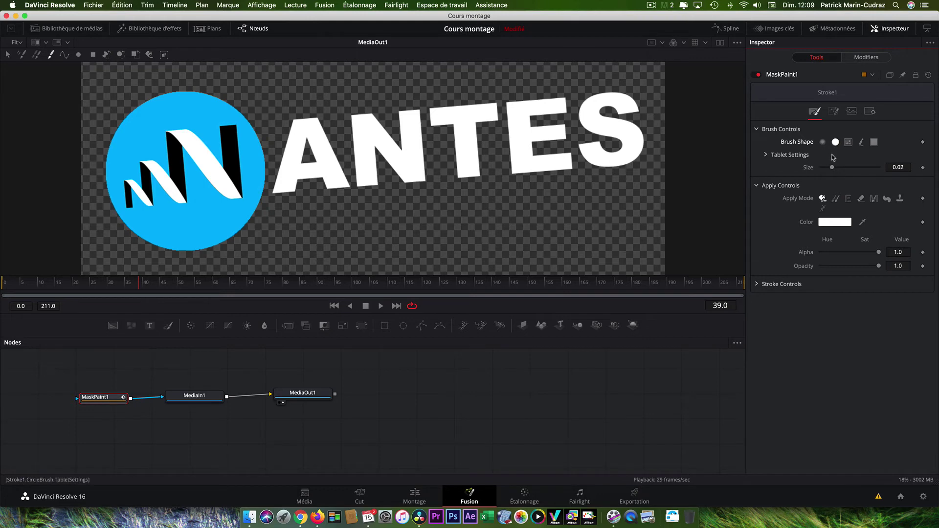
{"action": "left_click", "coordinate": [479, 169]}
{"action": "left_click_drag", "start_coordinate": [832, 168], "coordinate": [856, 168]}
{"action": "left_click_drag", "start_coordinate": [860, 170], "coordinate": [863, 169]}
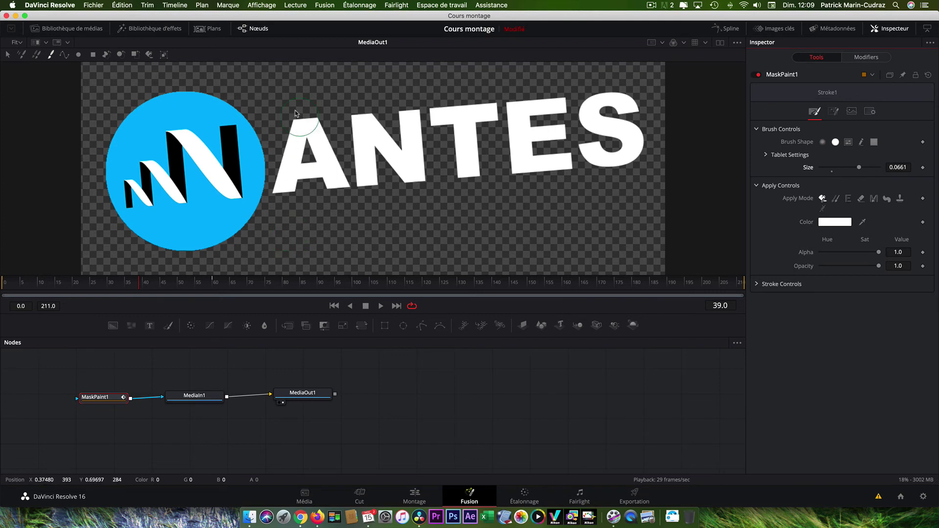
{"action": "mouse_move", "coordinate": [243, 75]}
{"action": "left_mouse_down"}
{"action": "mouse_move", "coordinate": [194, 244]}
{"action": "mouse_move", "coordinate": [624, 102]}
{"action": "left_mouse_up"}
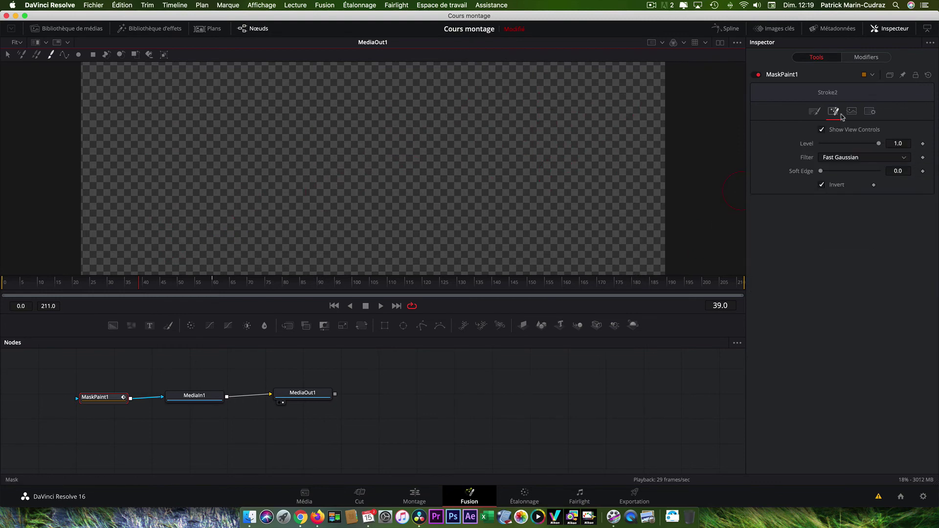
Turn off Invert, play the write-on from frame 0, then play it on the Edit timeline
{"action": "left_click", "coordinate": [822, 185]}
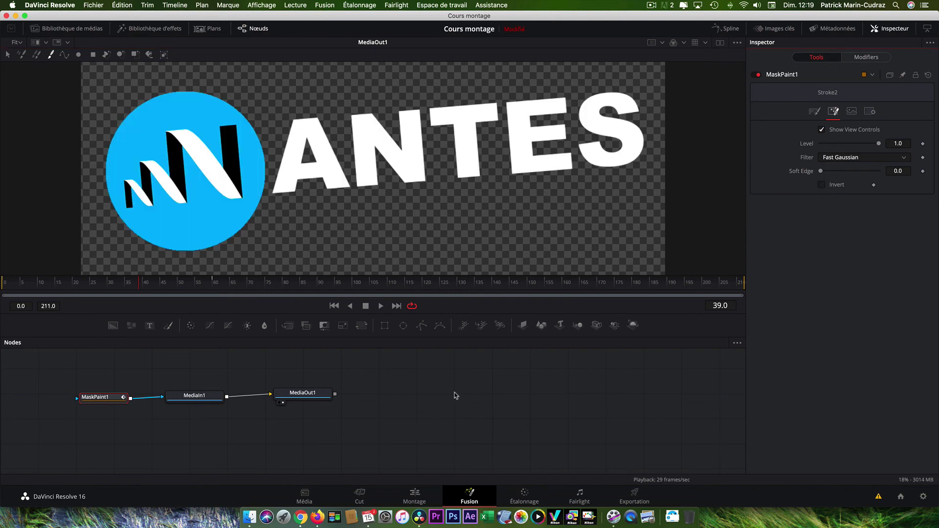
{"action": "left_click", "coordinate": [333, 307]}
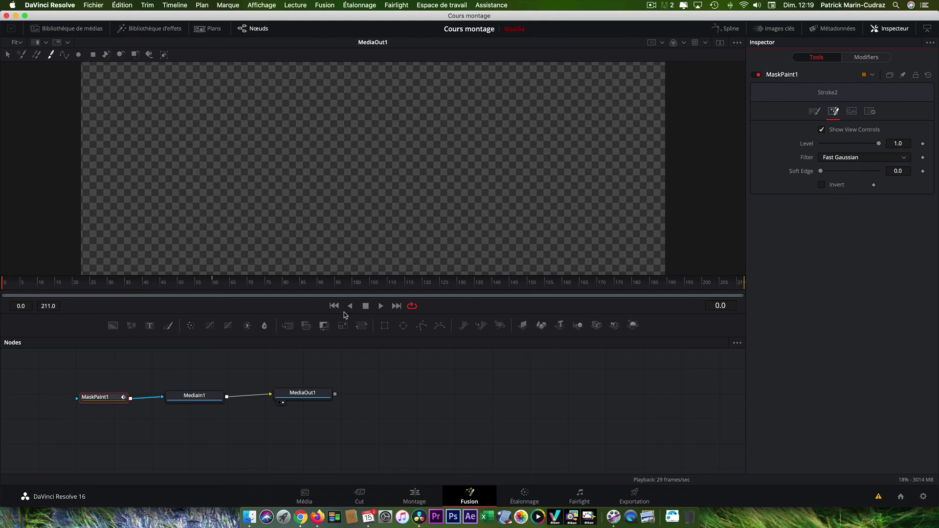
{"action": "left_click", "coordinate": [381, 306]}
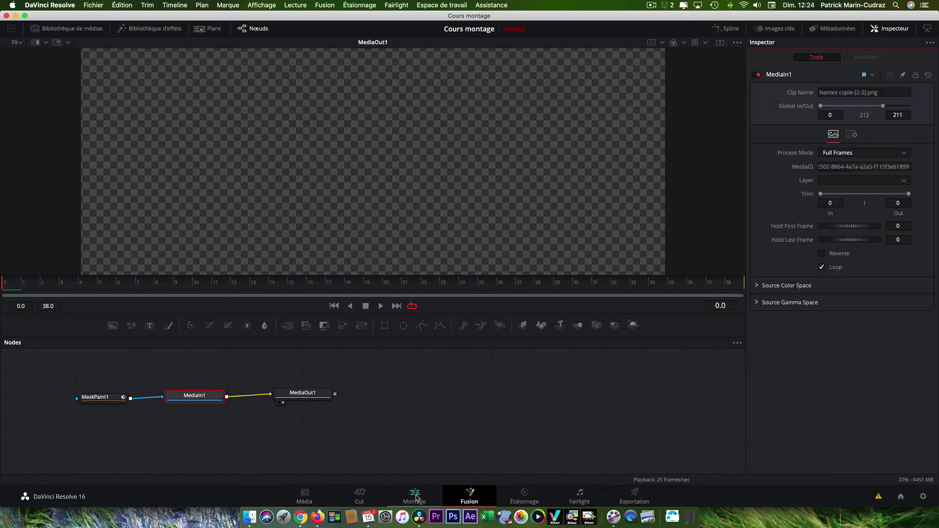
{"action": "left_click", "coordinate": [415, 498]}
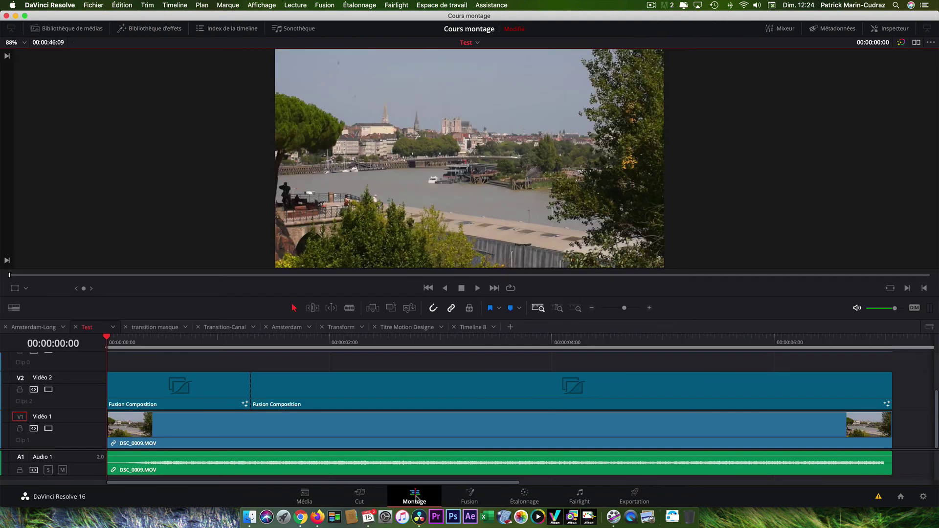
{"action": "key", "text": "space"}
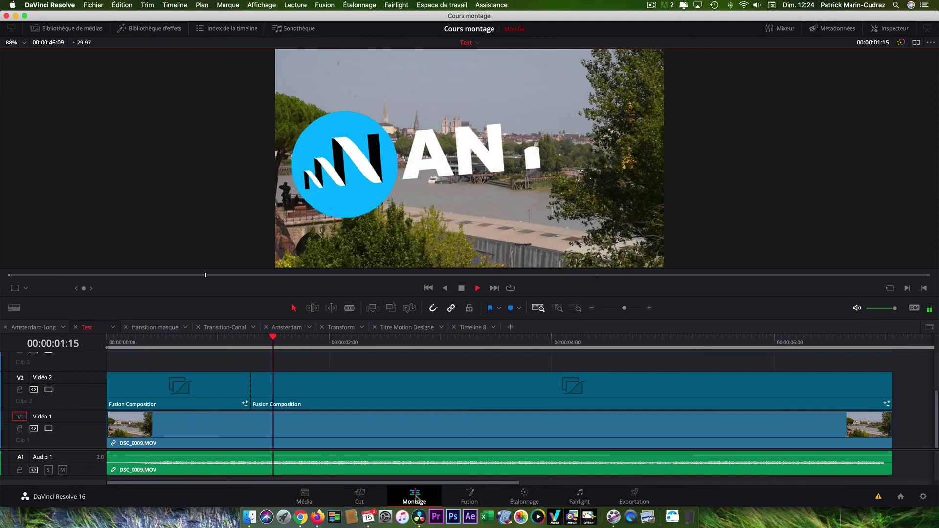